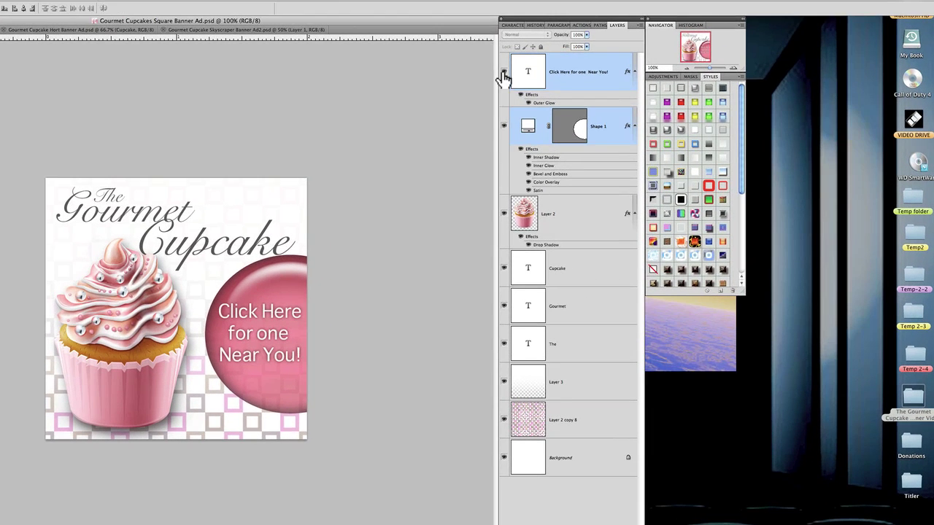
Step: Hide every layer above Layer 3, and switch Layer 3 off and on to compare the square pattern with and without its fade
left_click(502, 71)
left_click(503, 126)
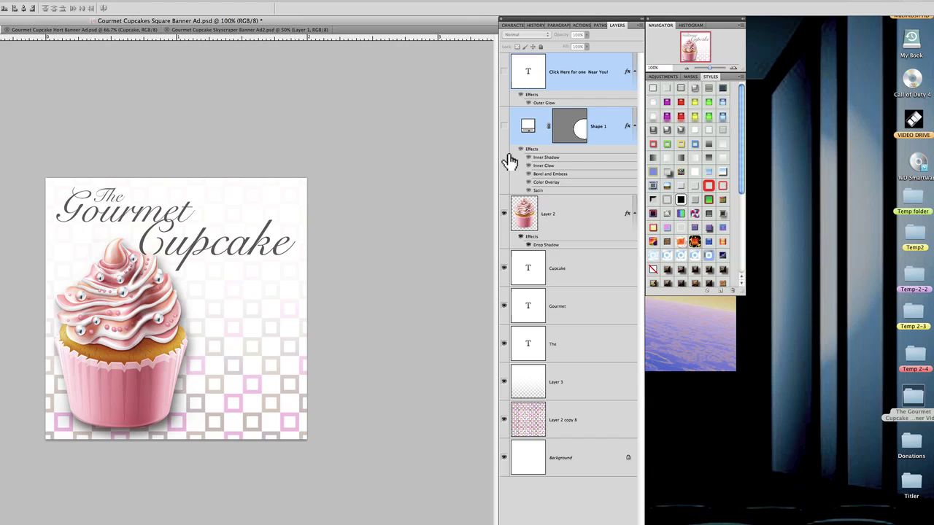
left_click(503, 213)
left_click(503, 267)
left_click(503, 307)
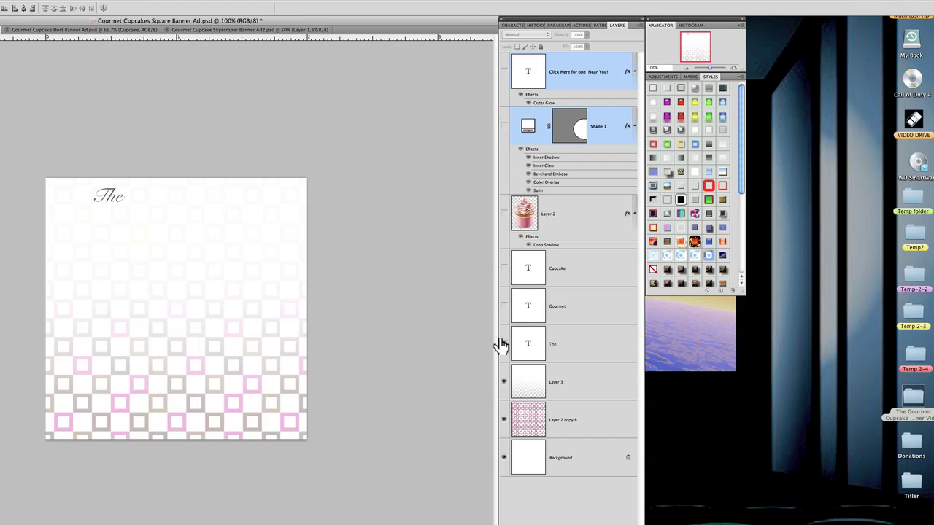
left_click(503, 344)
left_click(503, 382)
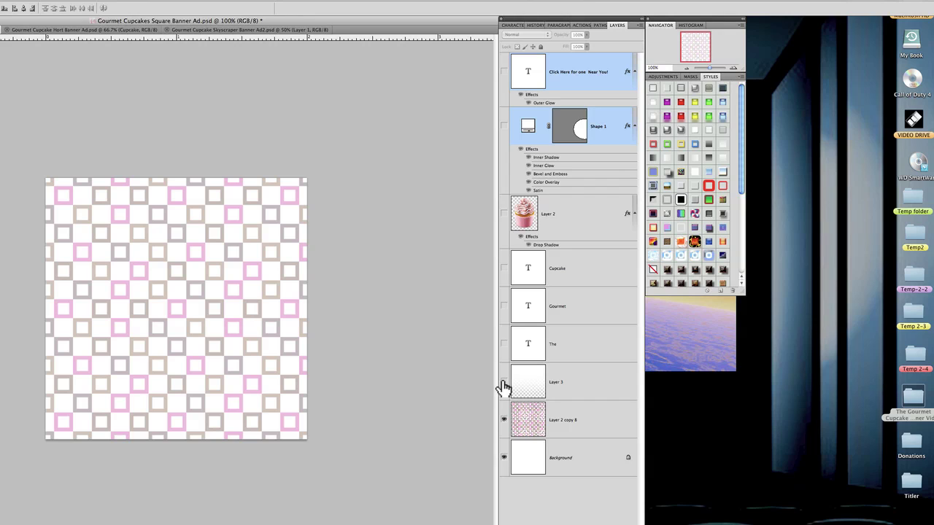
left_click(503, 384)
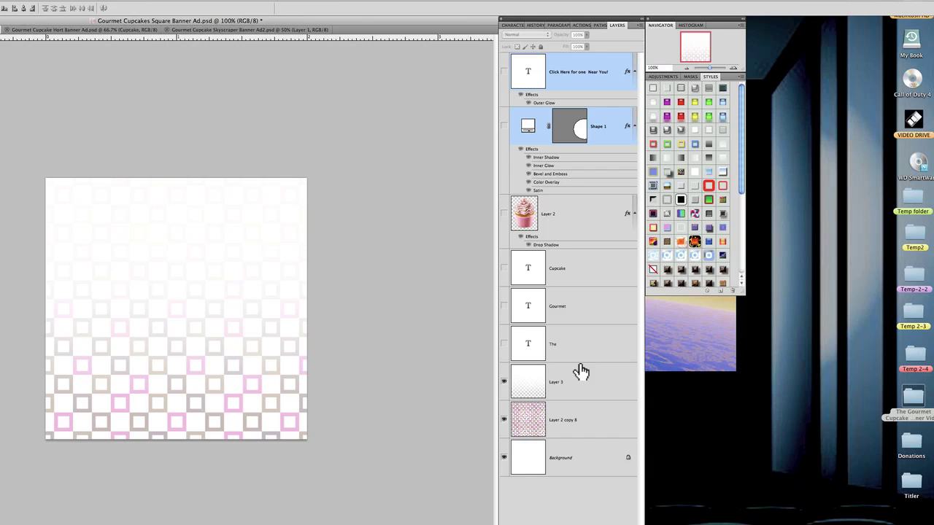
Step: Show the cupcake image on Layer 2 and review its Drop Shadow settings, including the available blend modes
left_click(504, 217)
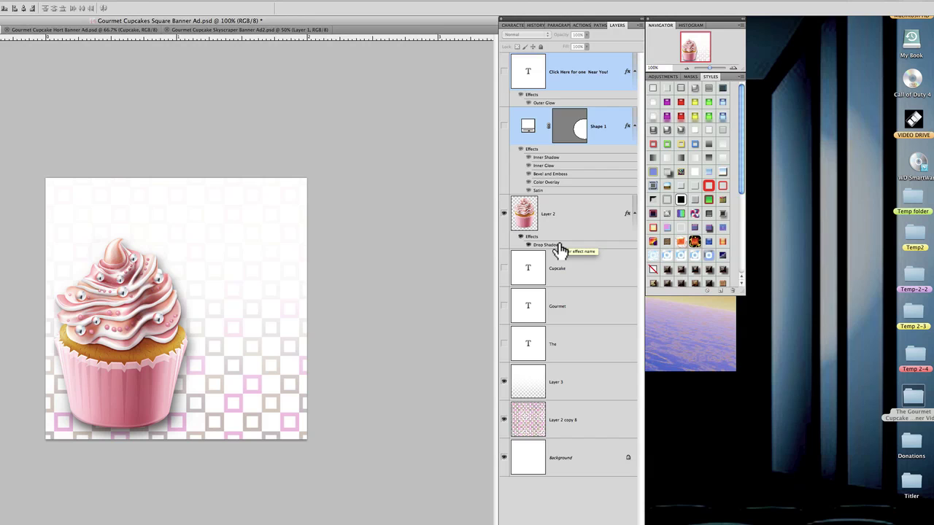
left_click(559, 249)
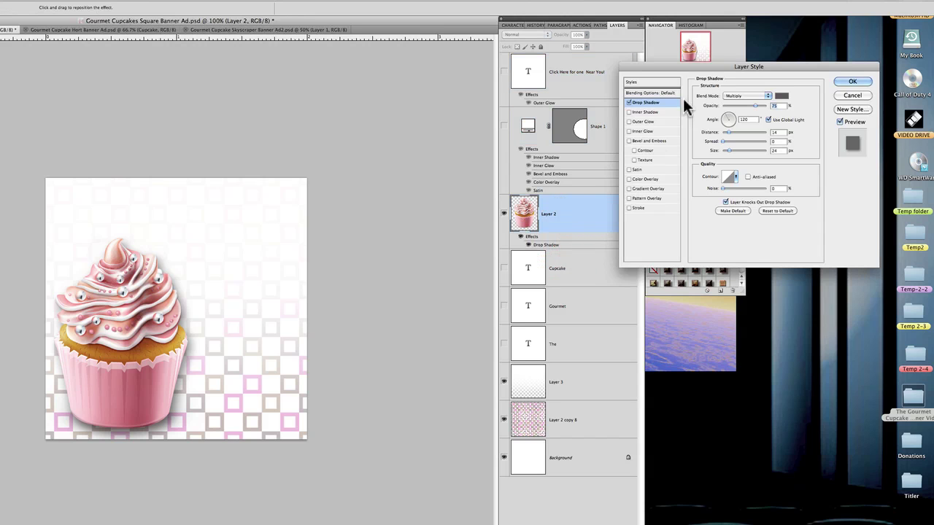
left_click_drag(706, 67, 510, 62)
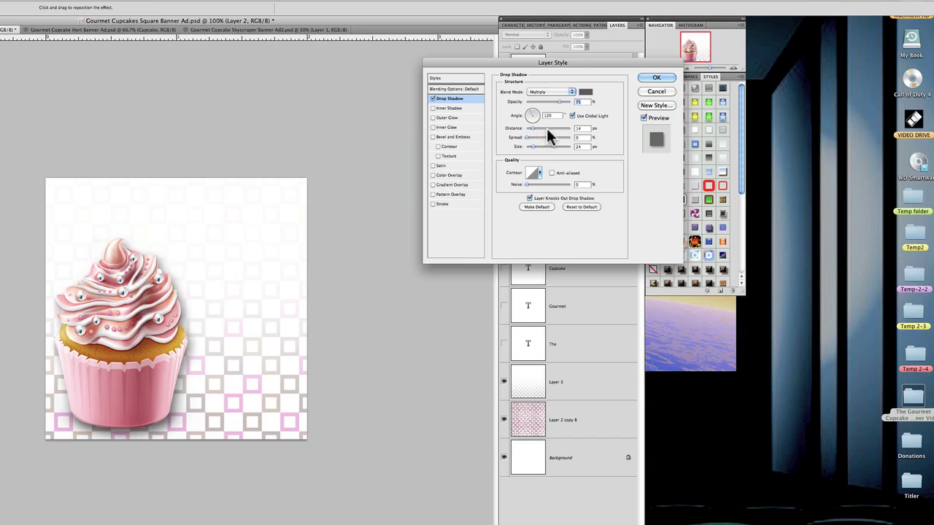
left_click(549, 91)
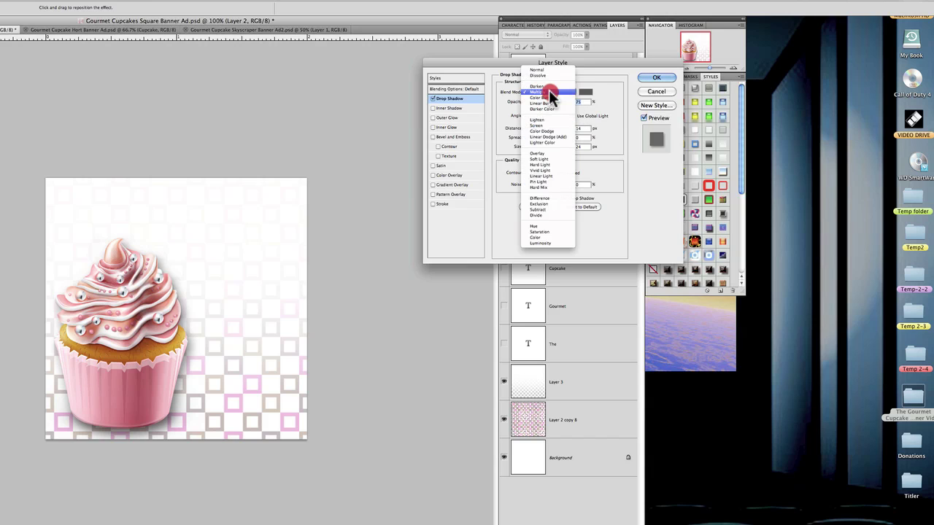
left_click(616, 95)
left_click(647, 82)
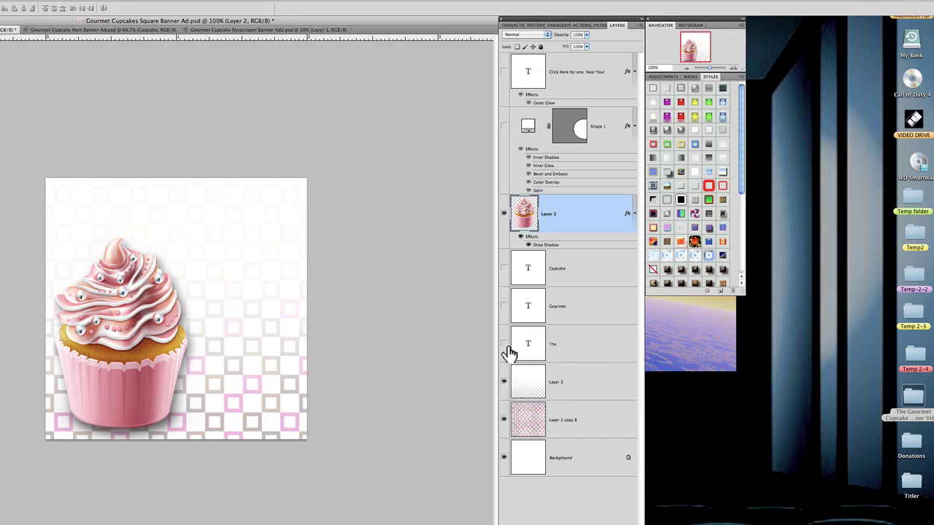
Step: Show the title text layers The, Gourmet and Cupcake again
left_click(537, 338)
left_click(503, 346)
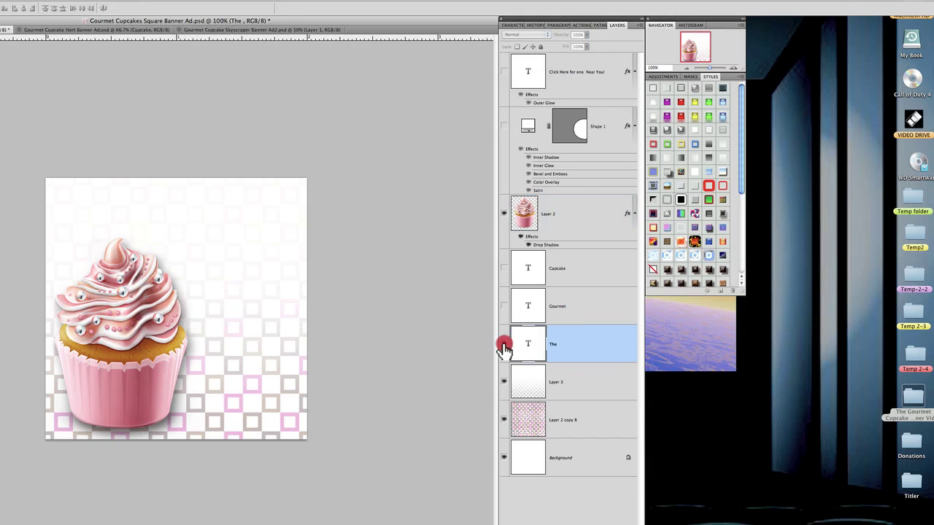
left_click(503, 307)
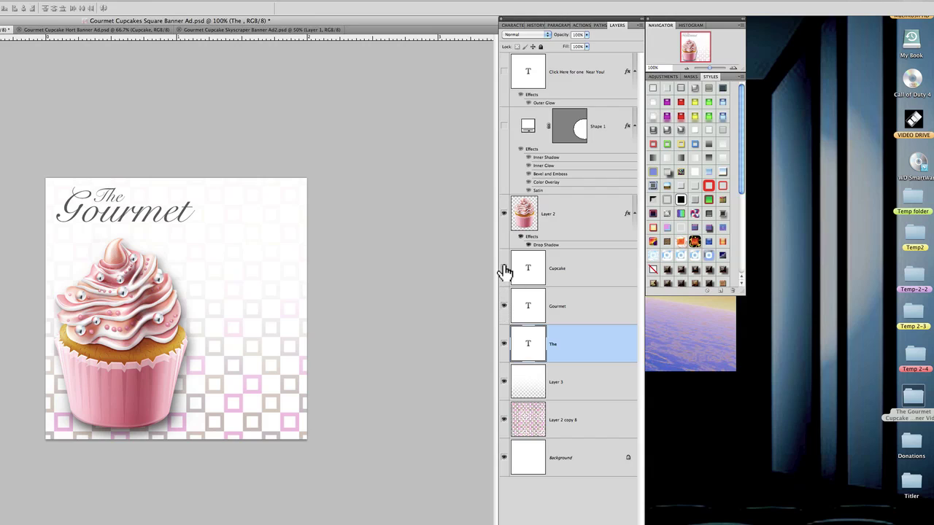
left_click(503, 269)
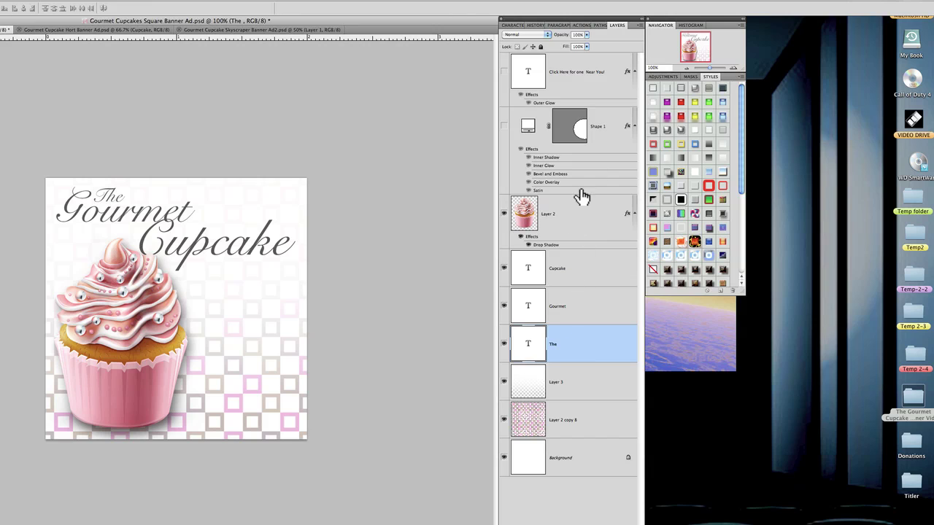
Step: Show the round Shape 1 button and review its Inner Shadow, Inner Glow, Bevel and Emboss, Contour, Satin and Color Overlay settings
left_click(602, 140)
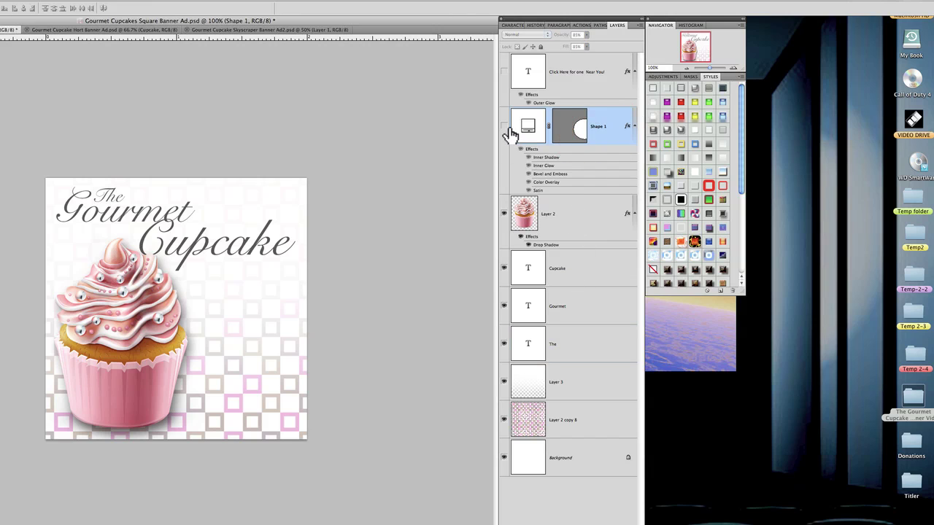
left_click(504, 126)
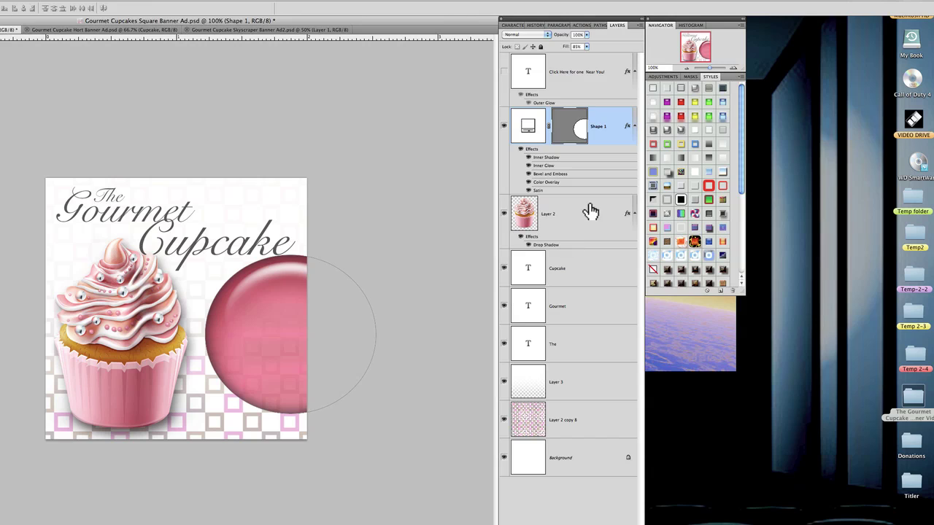
double_click(585, 151)
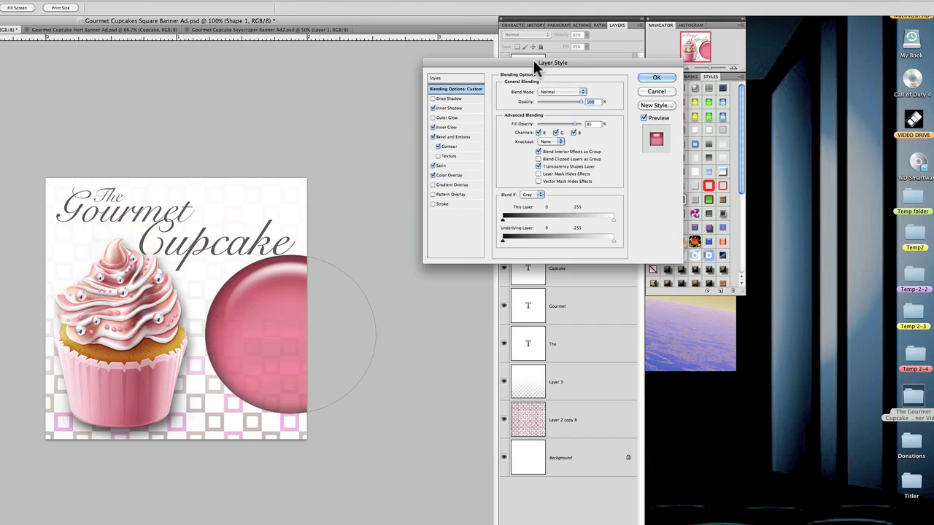
left_click(448, 108)
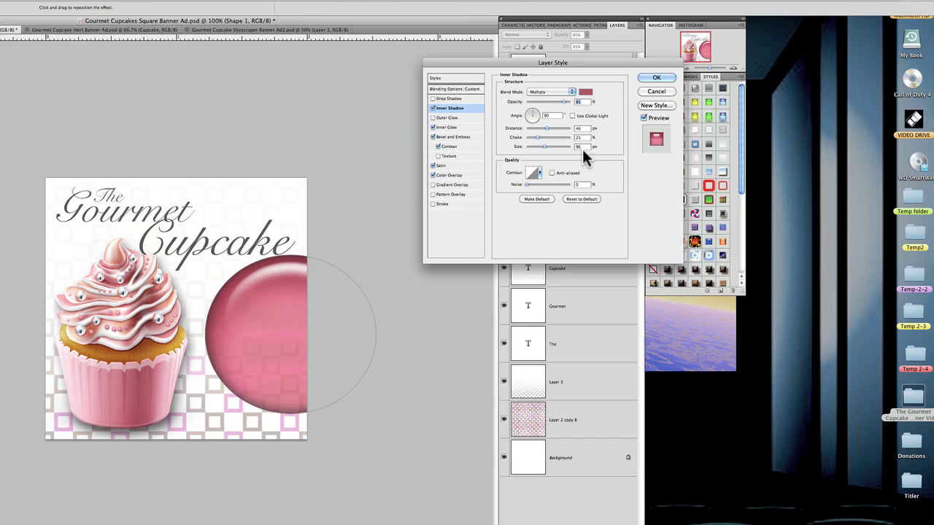
left_click(443, 129)
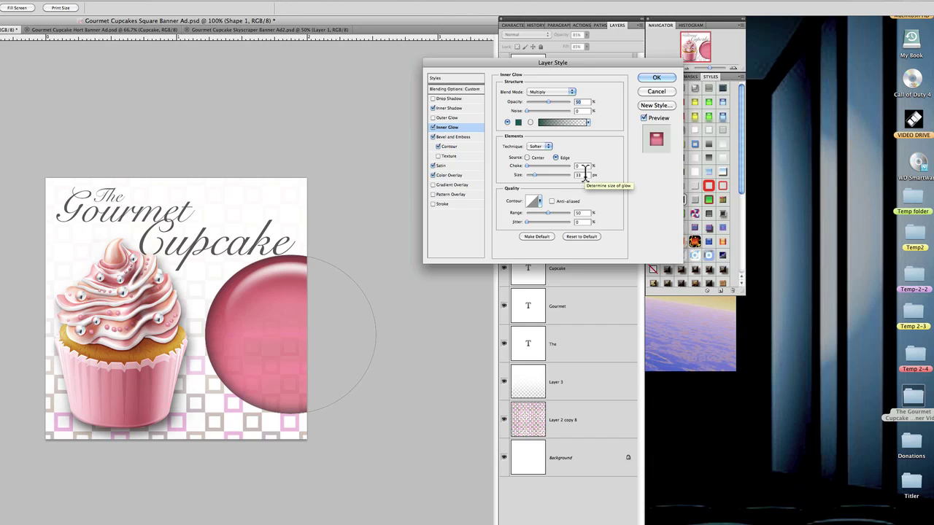
left_click(460, 138)
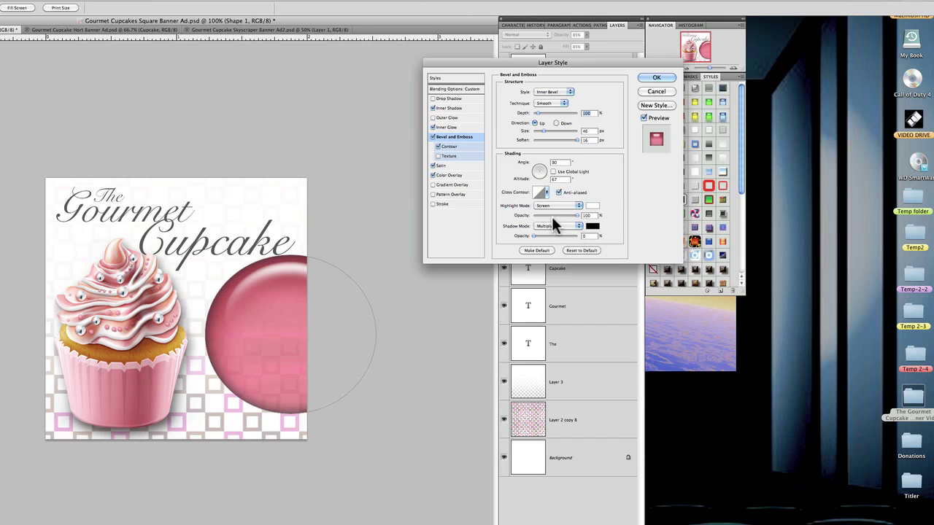
left_click(469, 147)
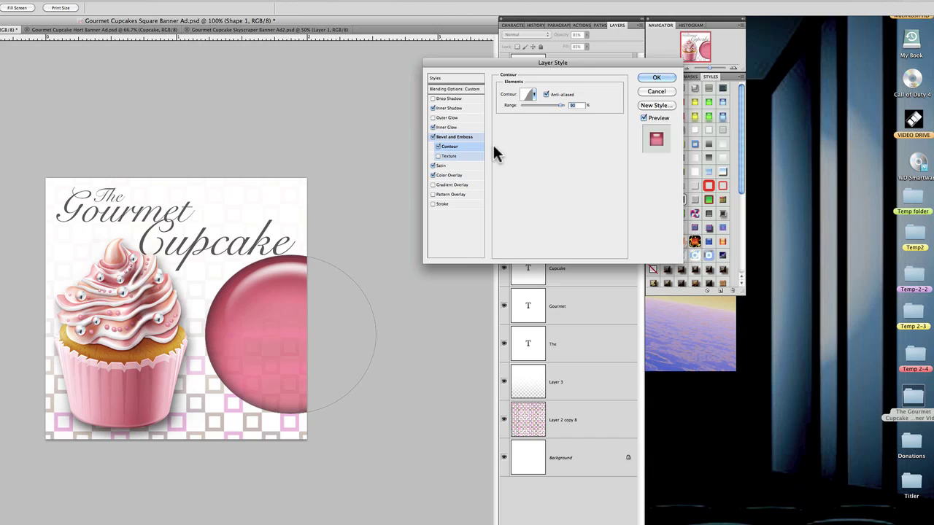
left_click(439, 165)
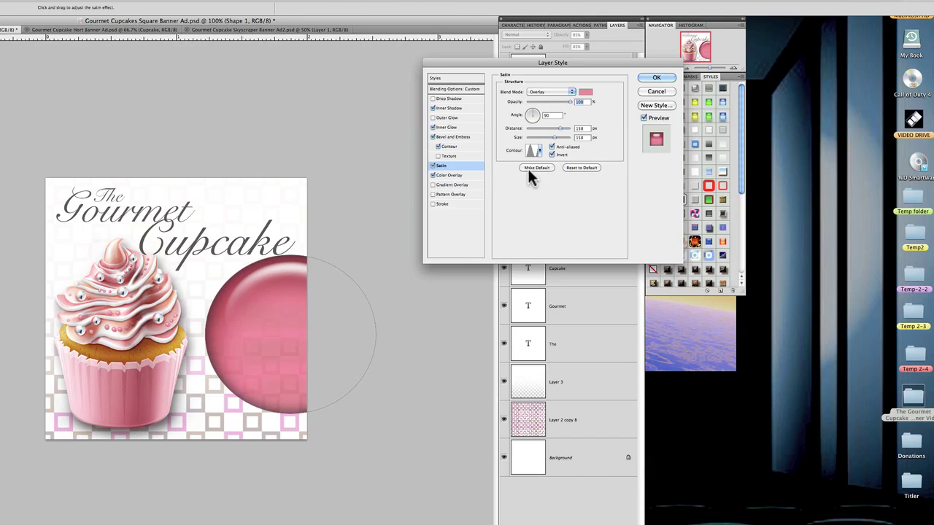
left_click(459, 181)
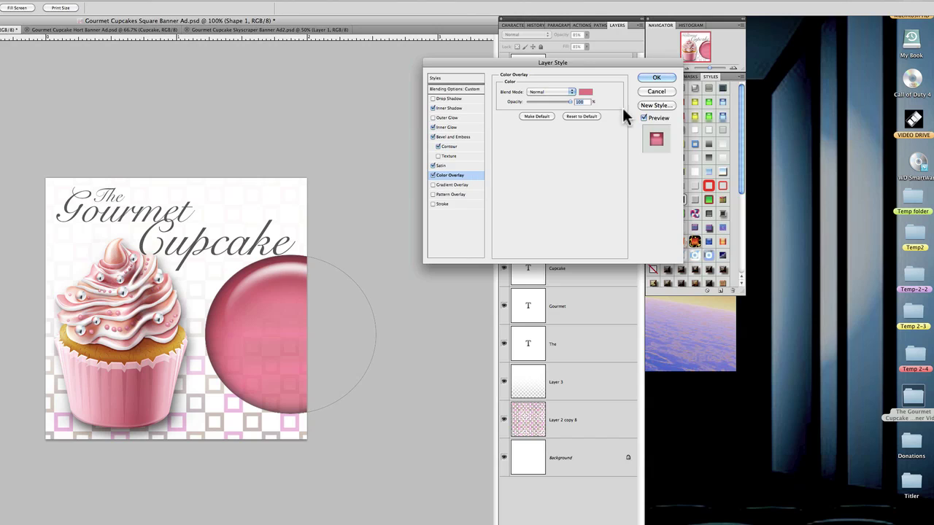
left_click(654, 79)
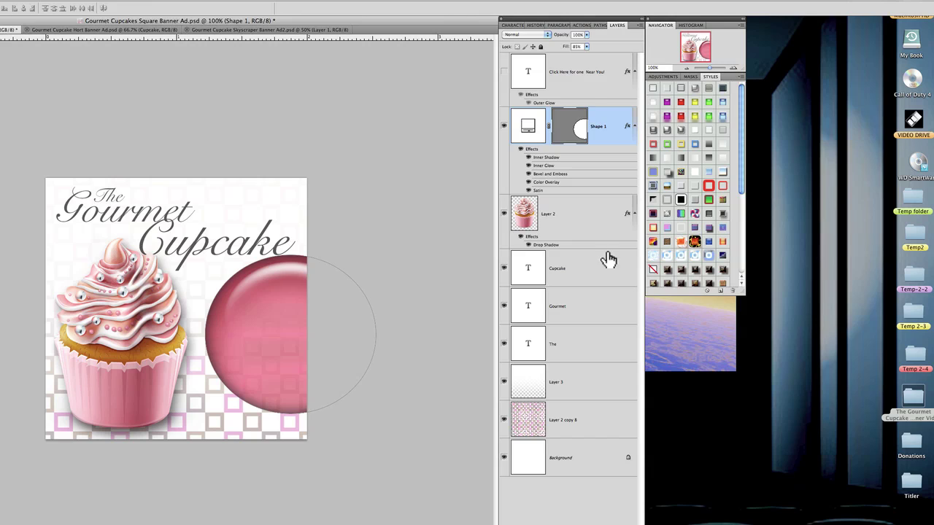
Step: Select the "Click Here for one Near You!" text layer and make it visible again
left_click(586, 75)
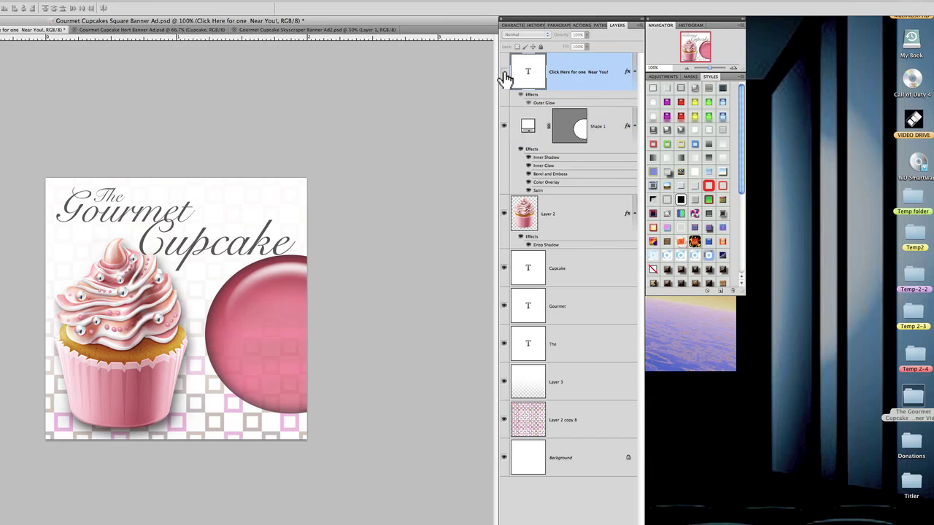
left_click(503, 72)
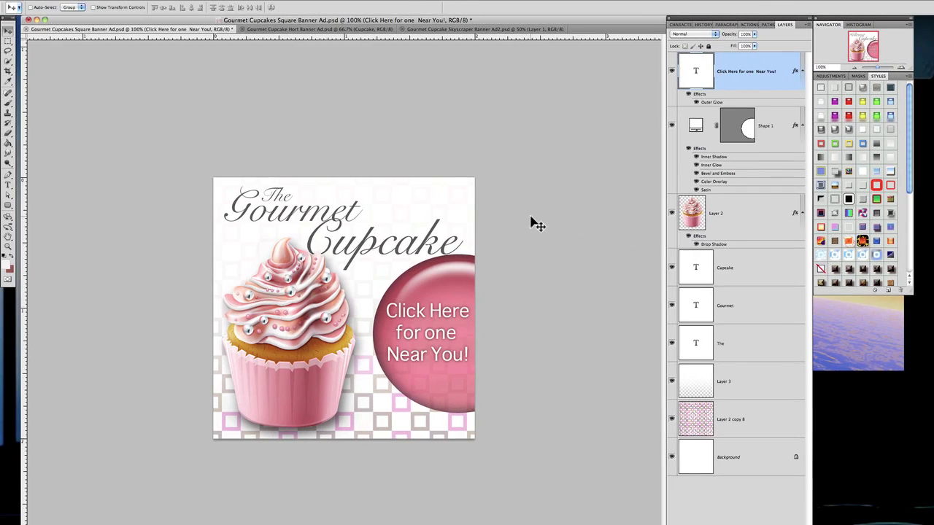
Step: Switch to Gourmet Cupcake Hort Banner Ad.psd, look over the available shape tools, and return to the Move tool
left_click(302, 29)
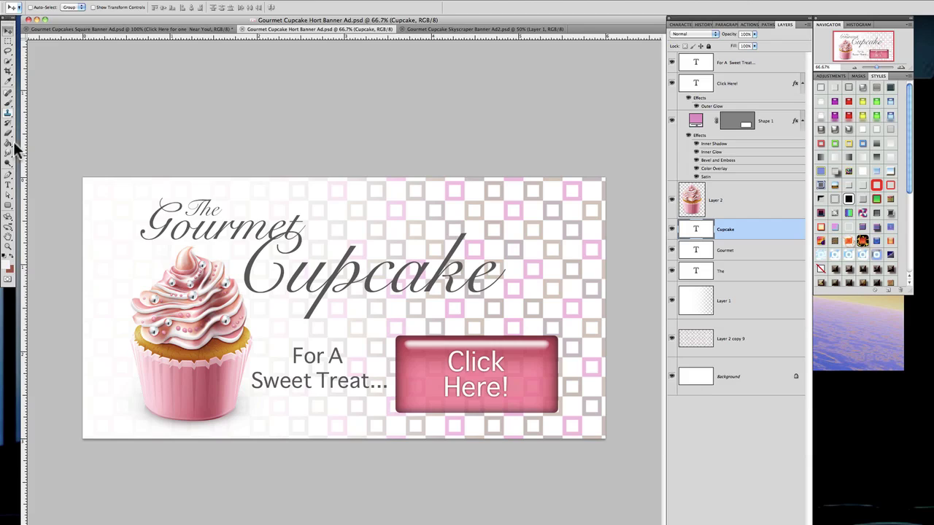
left_click(9, 208)
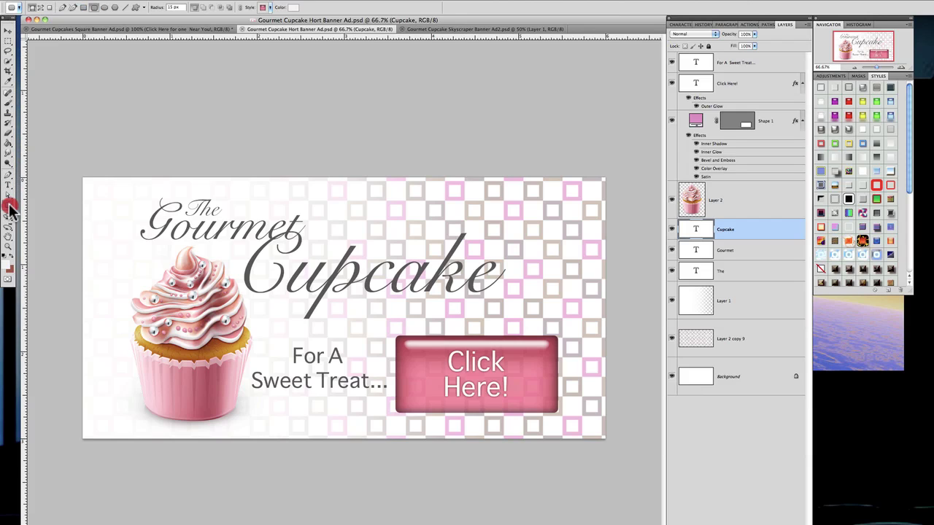
left_click_drag(10, 205, 60, 204)
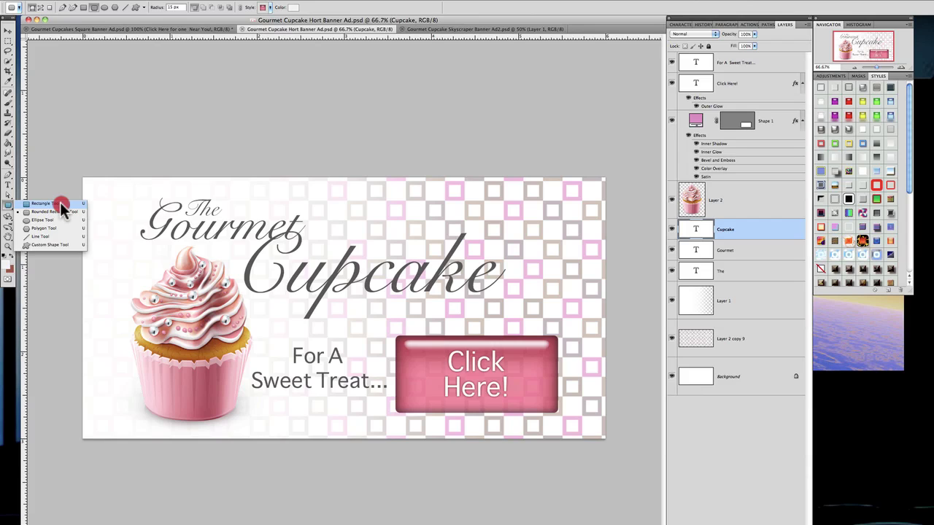
left_click_drag(59, 202, 172, 10)
left_click(10, 30)
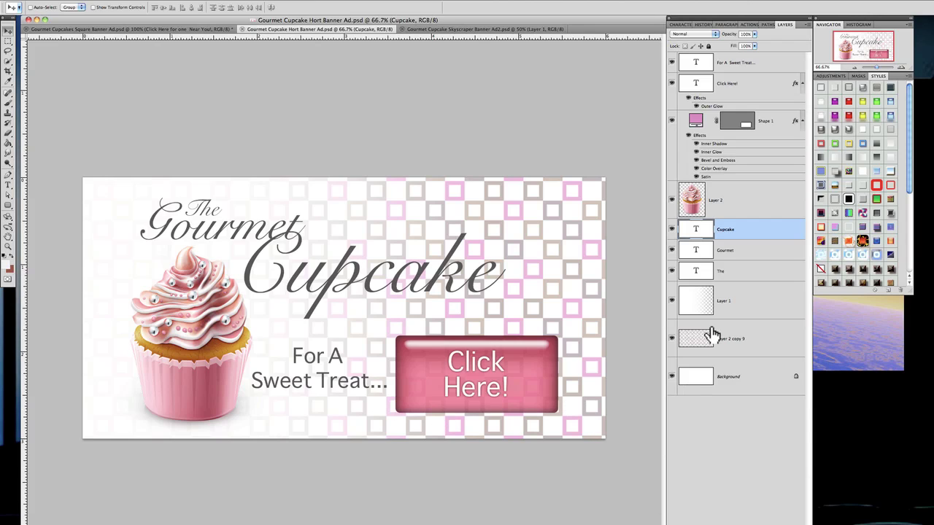
Step: Select the Shape 1 button layer and detach the horizontal banner document into its own floating window
left_click(715, 132)
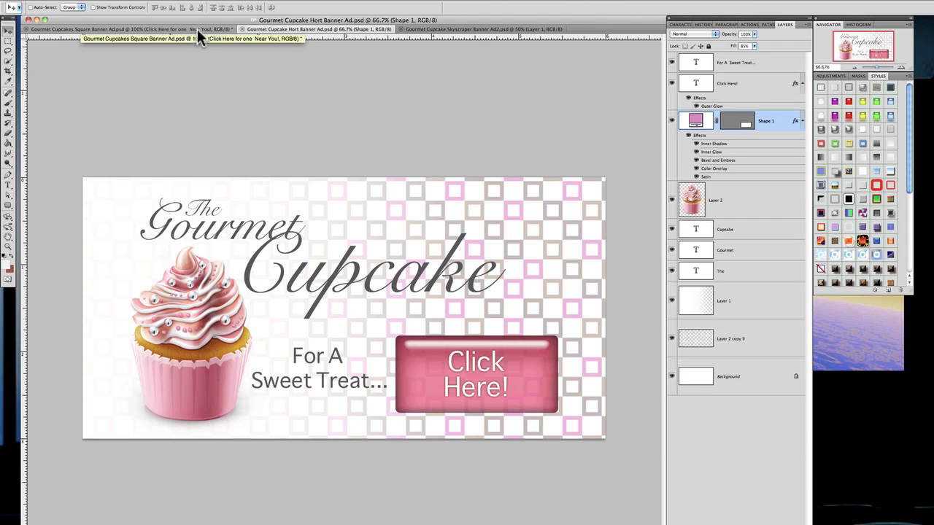
left_click_drag(298, 27, 450, 10)
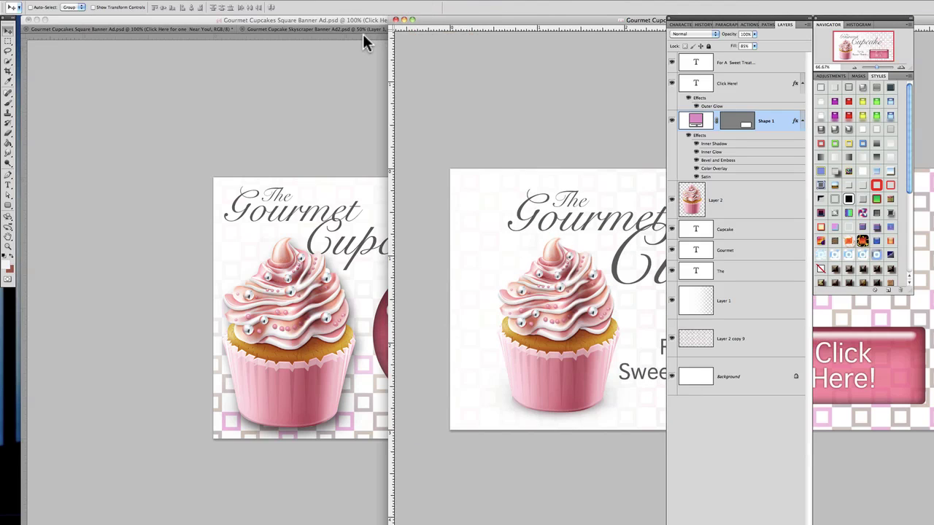
Step: Bring the square banner document forward and select its Shape 1 layer with the button effects
left_click(344, 22)
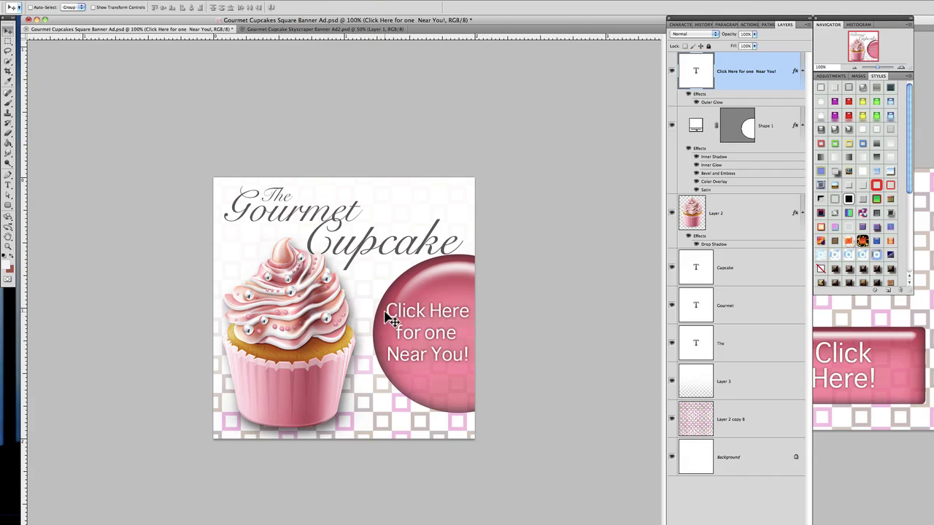
left_click(739, 161)
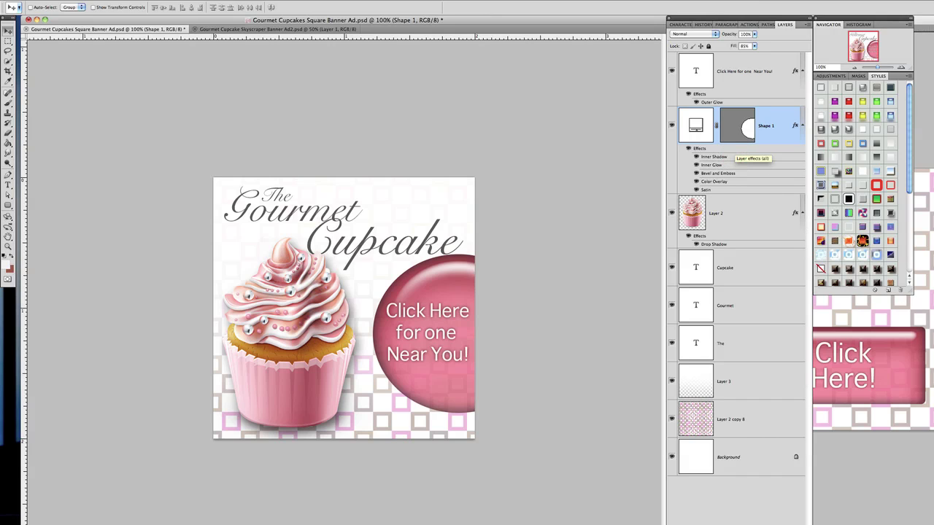
mouse_move(711, 167)
left_mouse_down()
mouse_move(567, 110)
mouse_move(650, 255)
mouse_move(728, 172)
left_mouse_up()
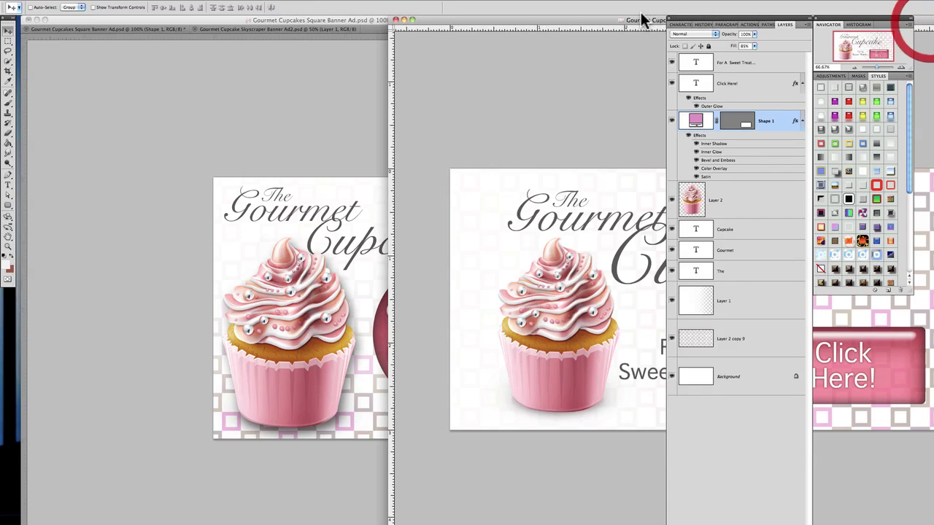
Step: Move the floating horizontal banner window over the other documents and try picking up the Shape 1 layer's effects
left_click_drag(642, 20, 267, 5)
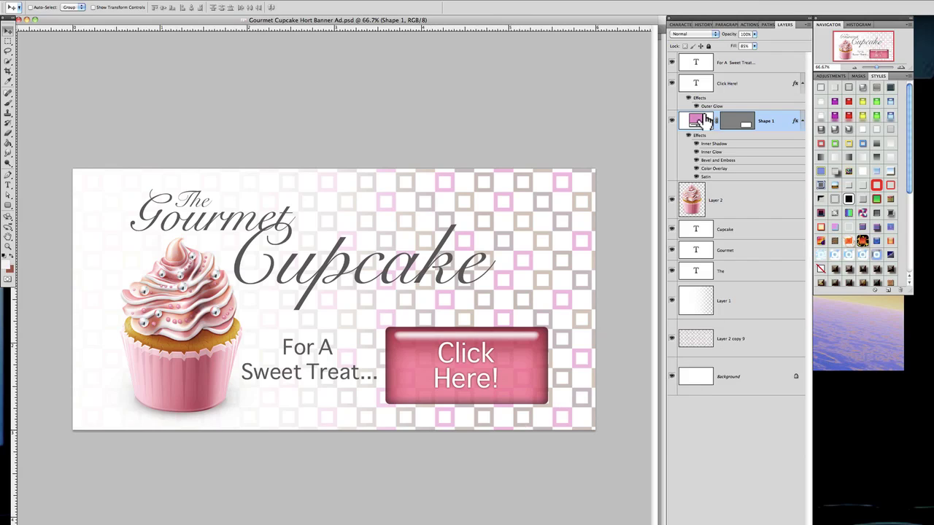
left_click_drag(706, 137, 500, 142)
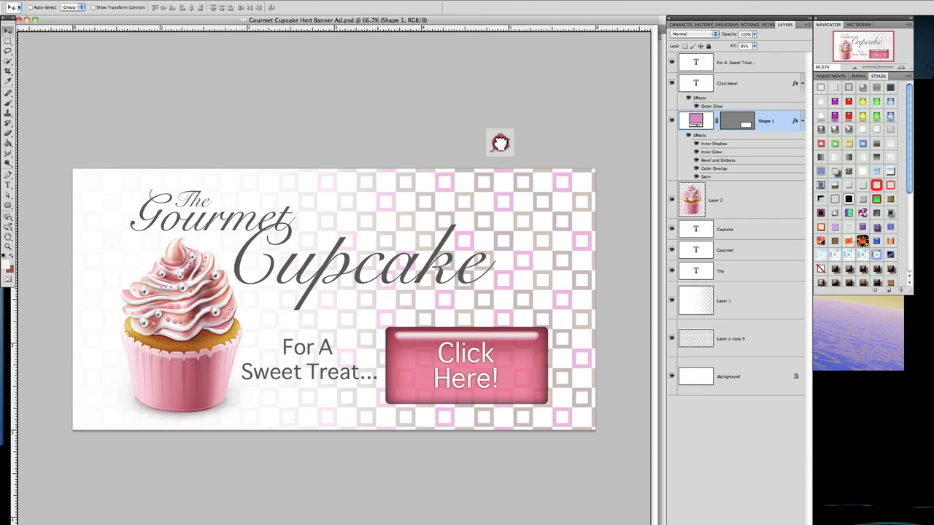
left_click_drag(499, 143, 758, 146)
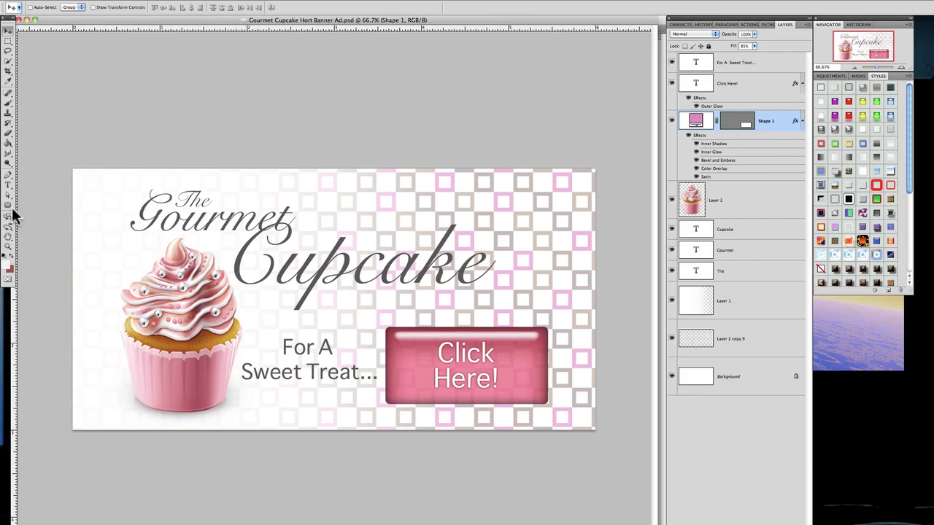
Step: Draw a small rounded rectangle with the pink button style above the word "Cupcake", and delete that trial shape layer
left_click_drag(9, 210, 53, 206)
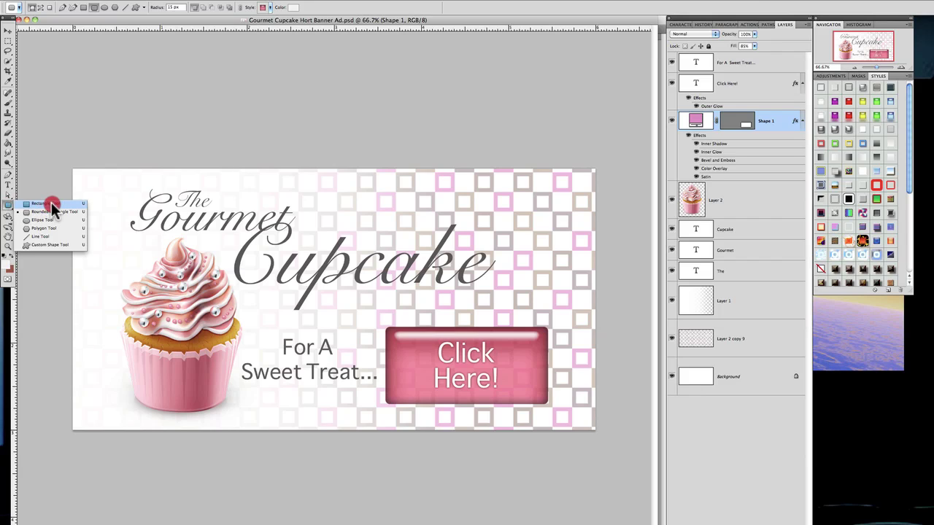
left_click_drag(51, 202, 51, 202)
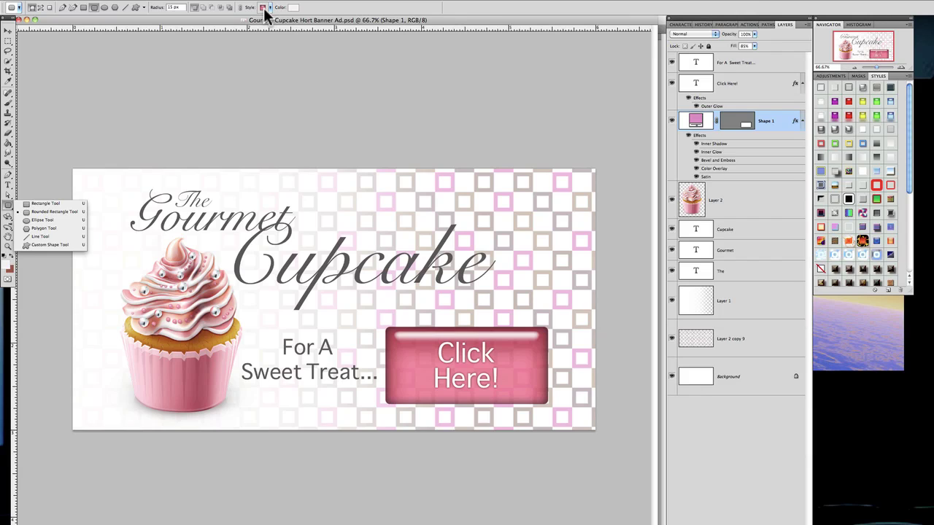
left_click(264, 10)
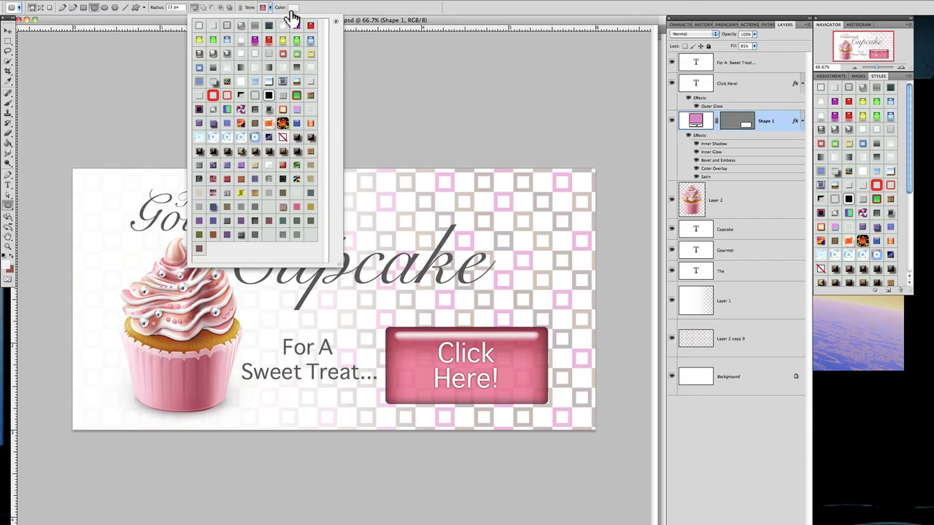
left_click(334, 9)
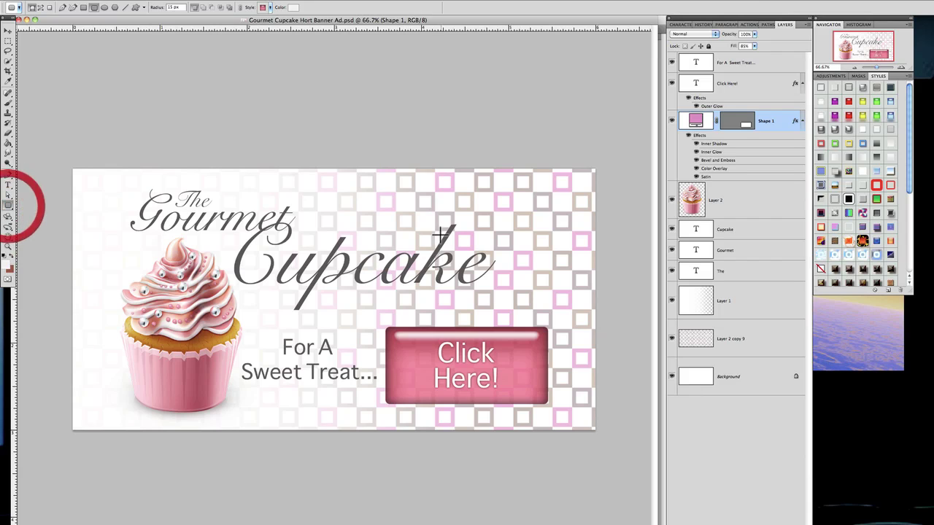
left_click_drag(366, 200, 406, 232)
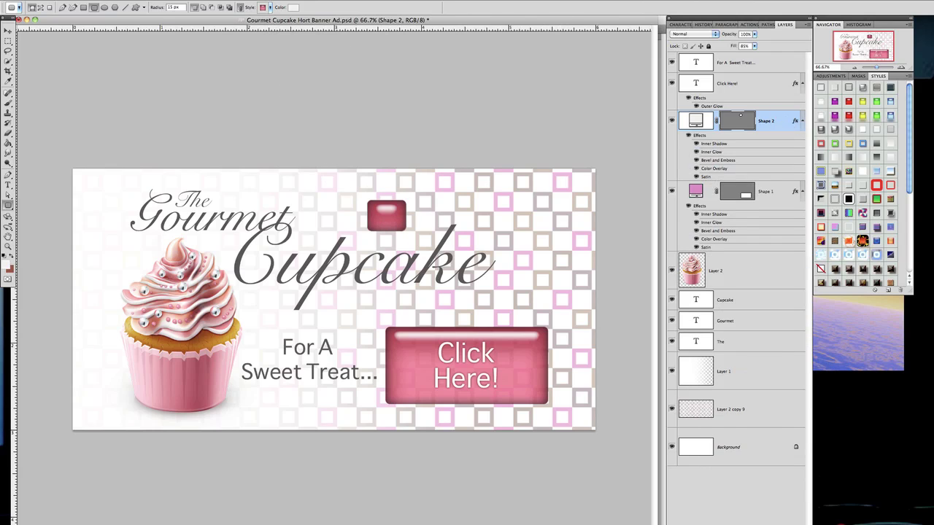
left_click_drag(740, 120, 798, 519)
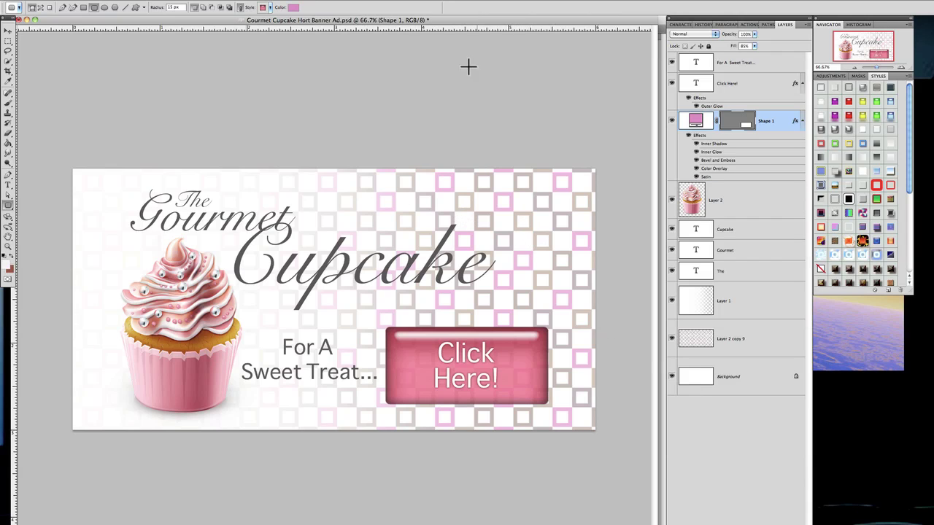
Step: Dock the horizontal banner document back with the other open documents and switch to Gourmet Cupcake Skyscraper Banner Ad2.psd
left_click_drag(230, 20, 420, 27)
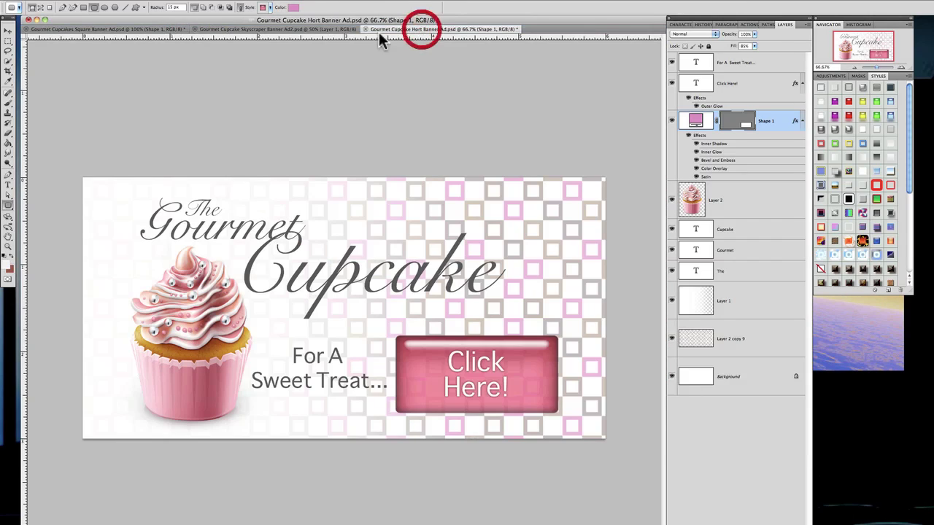
left_click(317, 28)
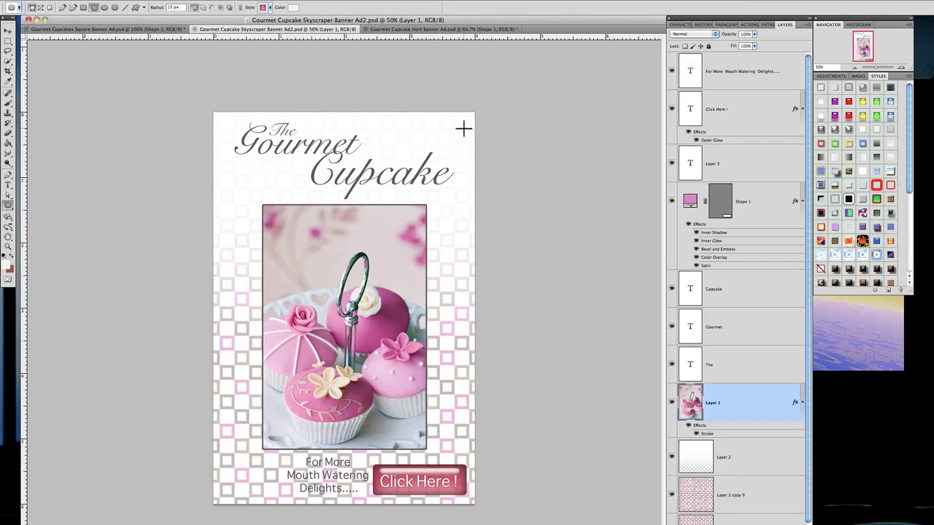